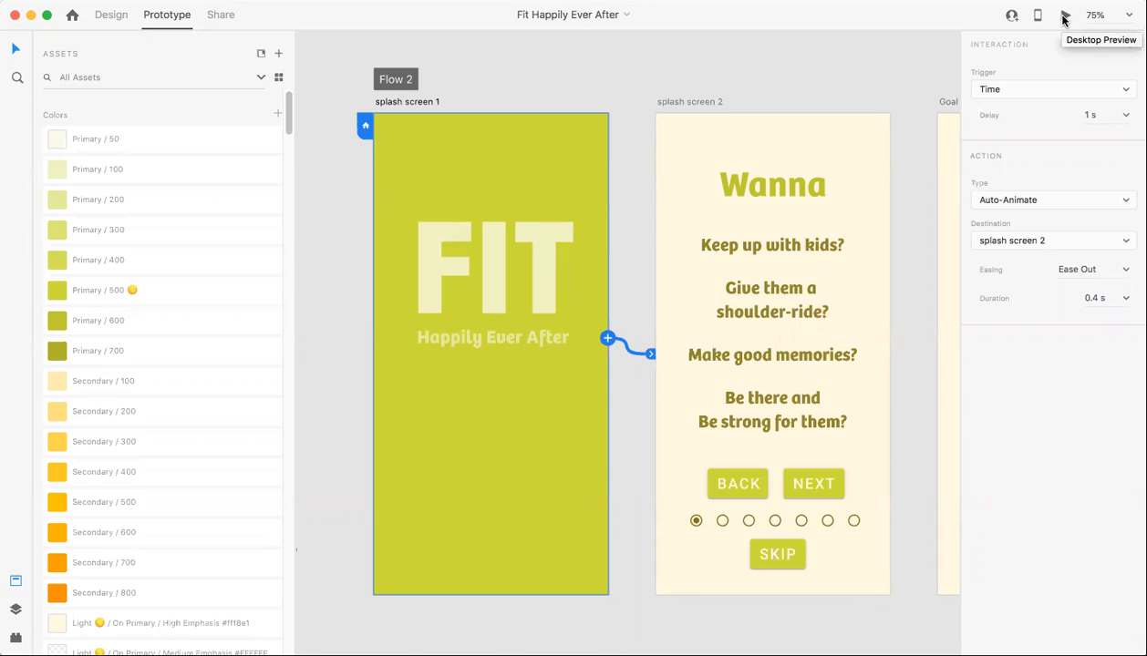
- Set the Auto-Animate duration from splash screen 1 to splash screen 2 to 1 s and preview the prototype
click(1125, 302)
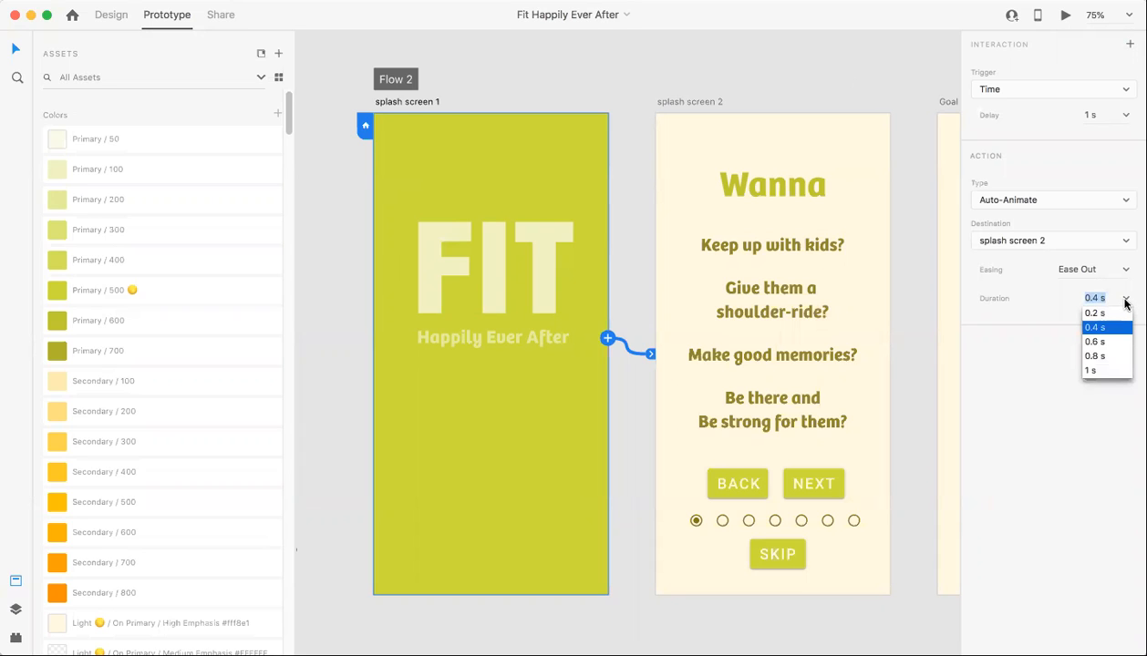
click(1084, 369)
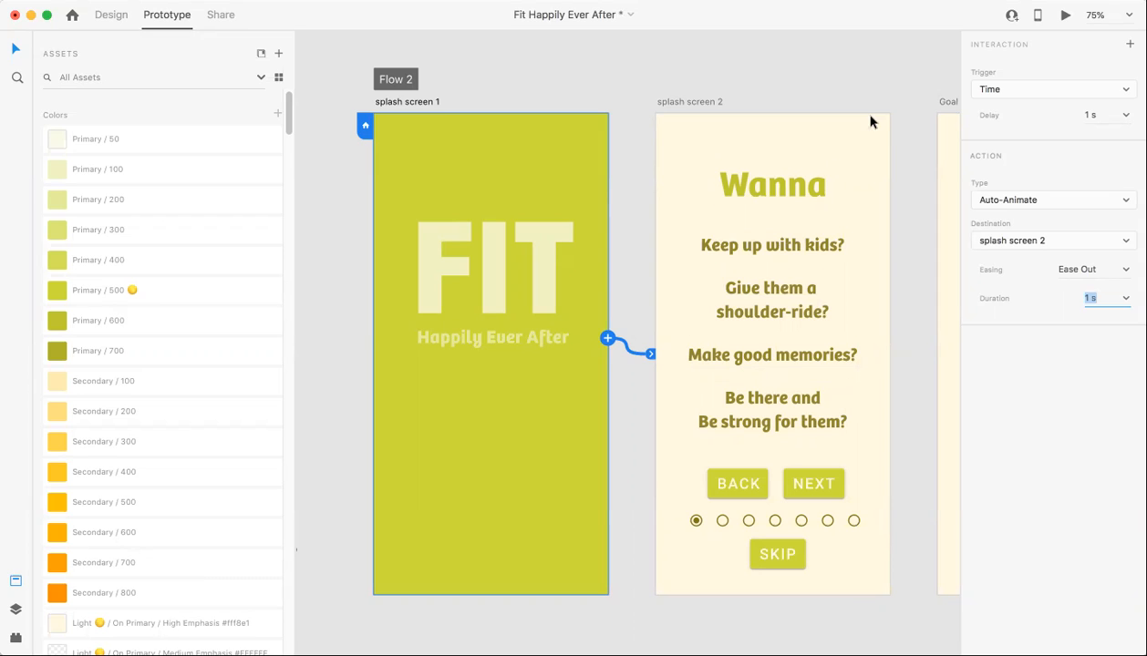
click(1063, 16)
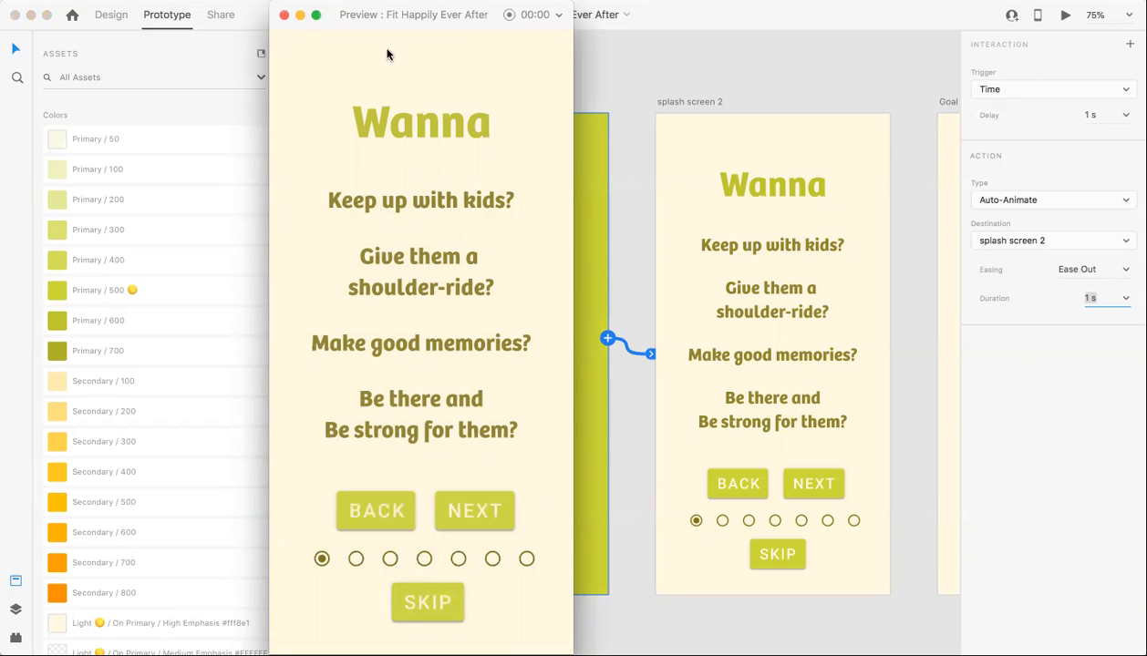
click(284, 16)
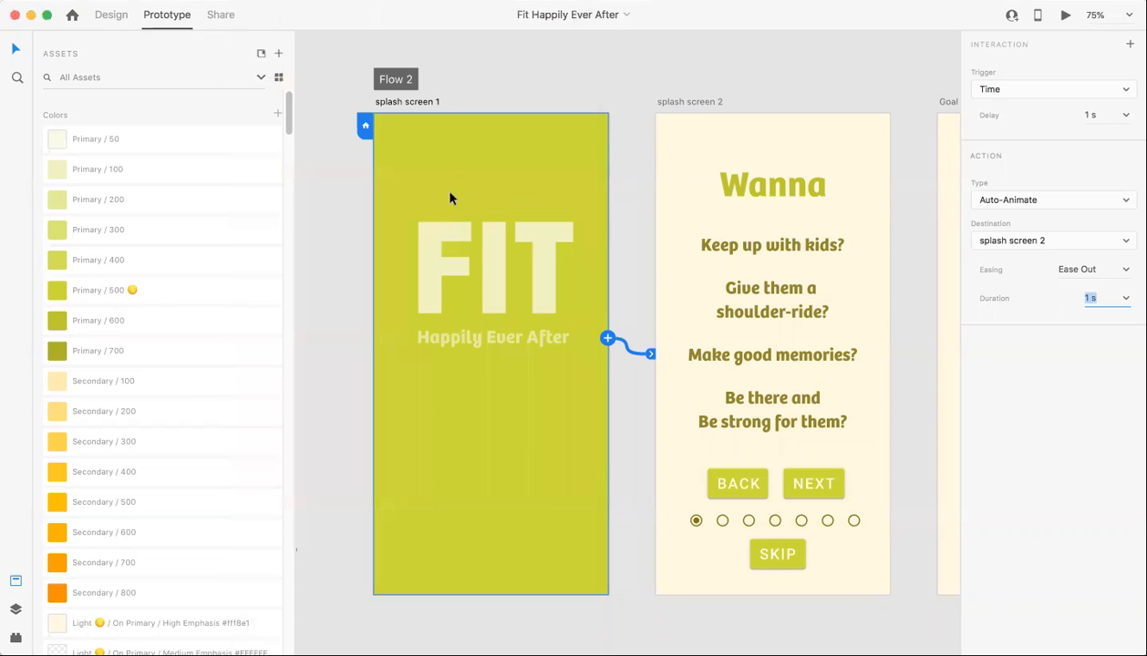
- Change the splash screen 1 interaction's trigger to Tap, with splash screen 2 as the destination
click(989, 90)
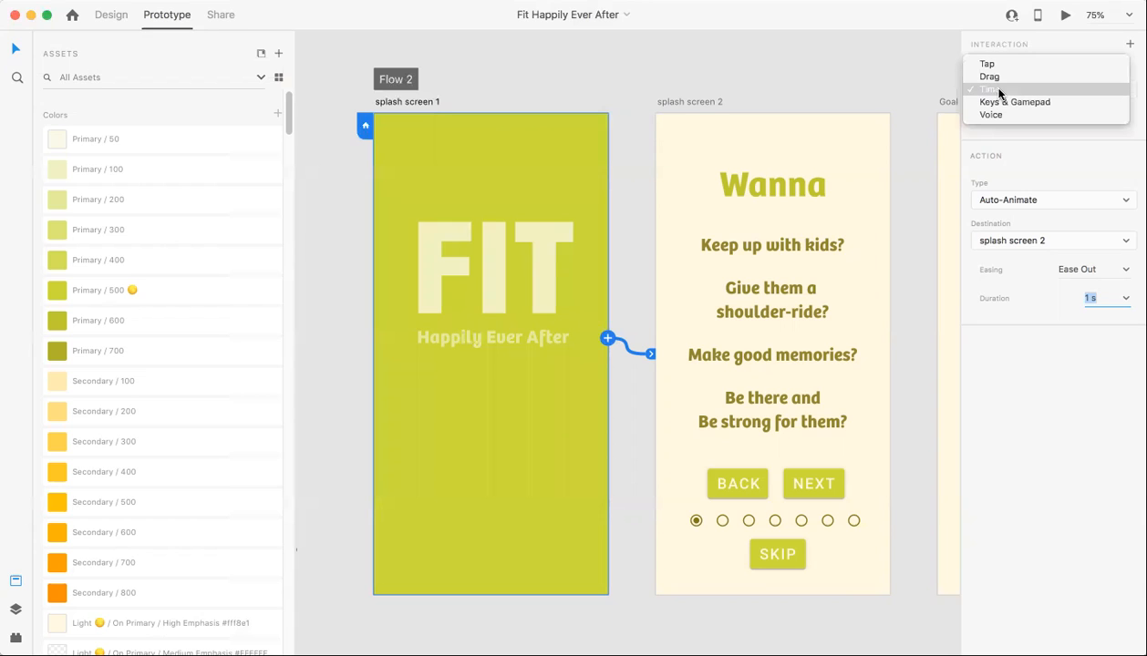
click(988, 65)
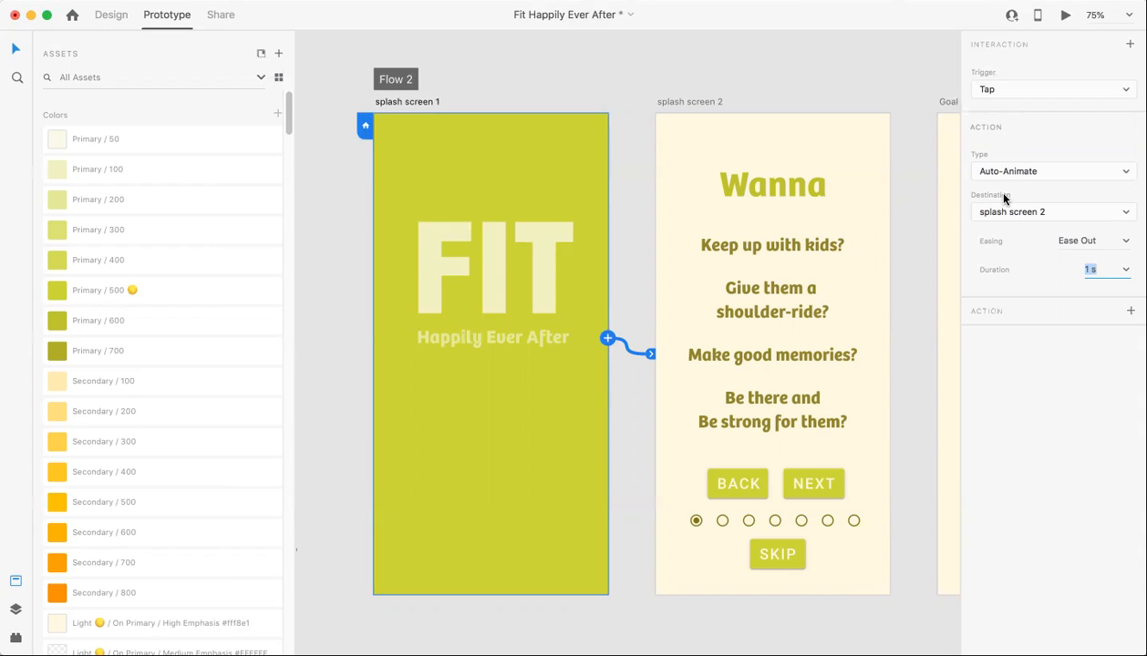
click(968, 211)
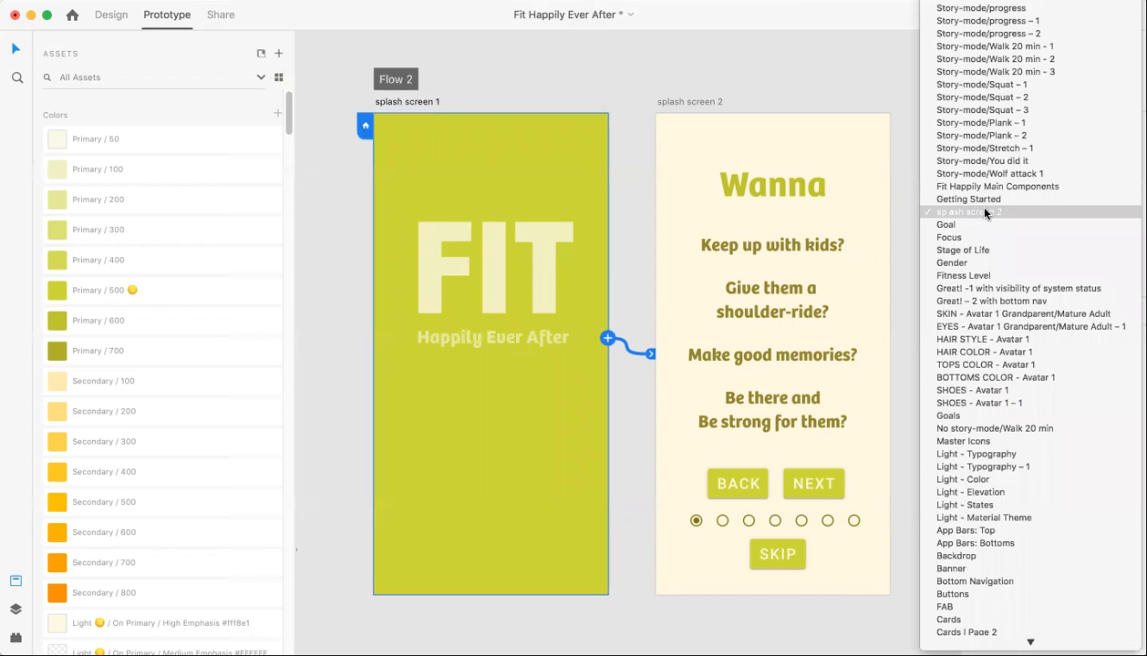
click(984, 212)
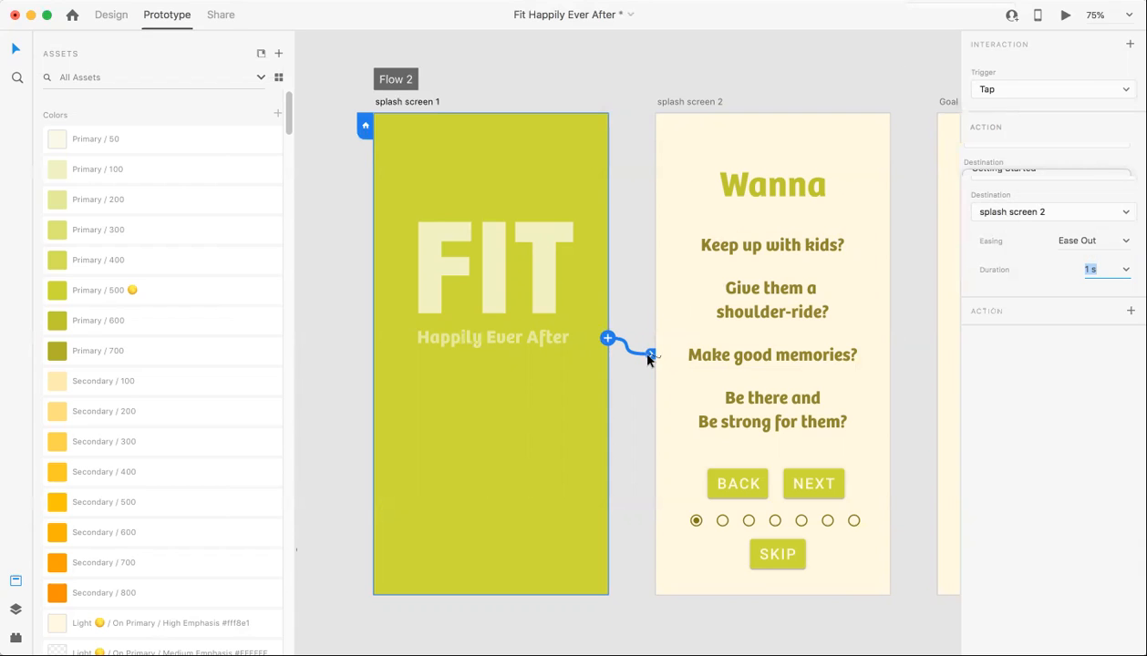
mouse_move(650, 354)
mouse_down()
mouse_move(614, 335)
mouse_move(655, 354)
mouse_up()
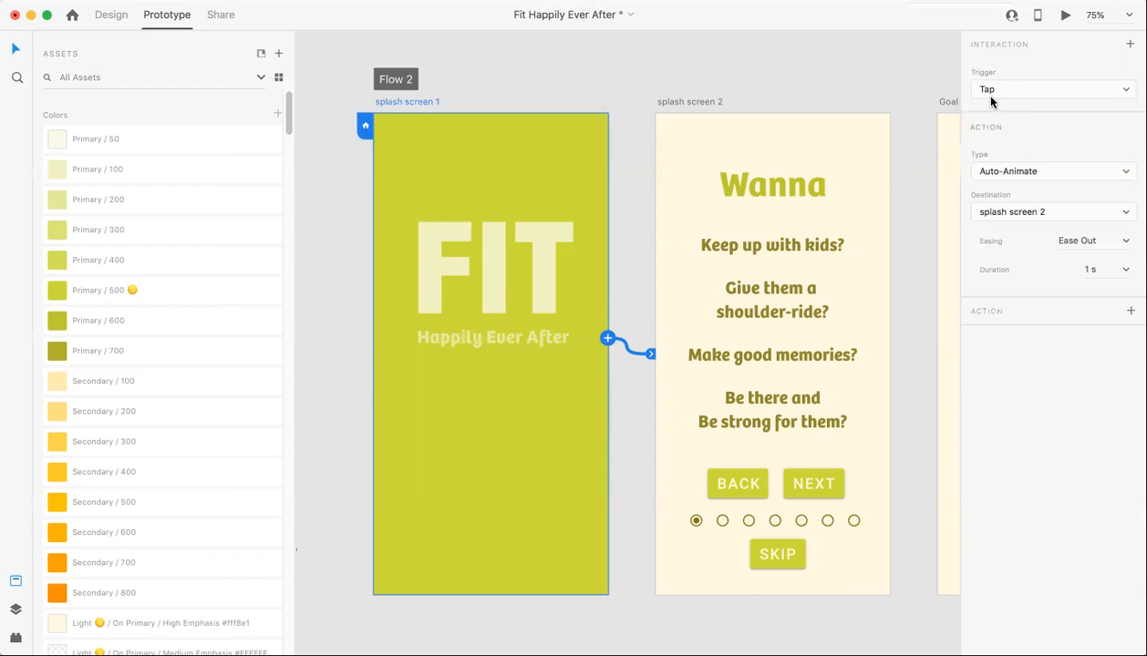
- Preview the prototype and trigger the tap transition from splash screen 1 to splash screen 2
click(1064, 14)
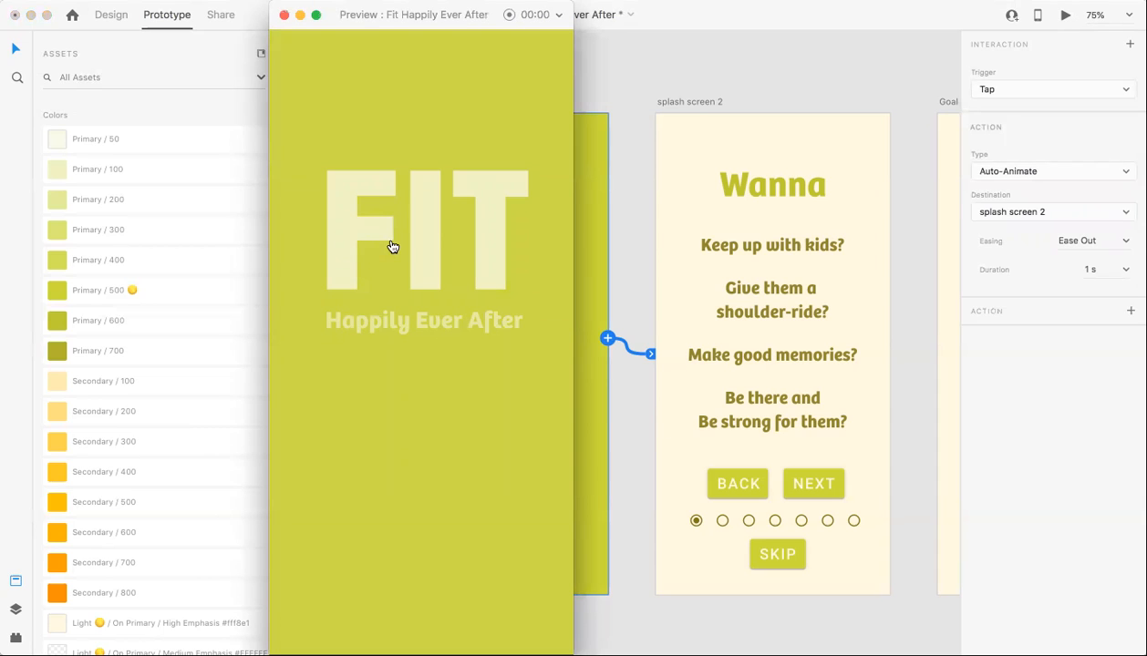
click(408, 266)
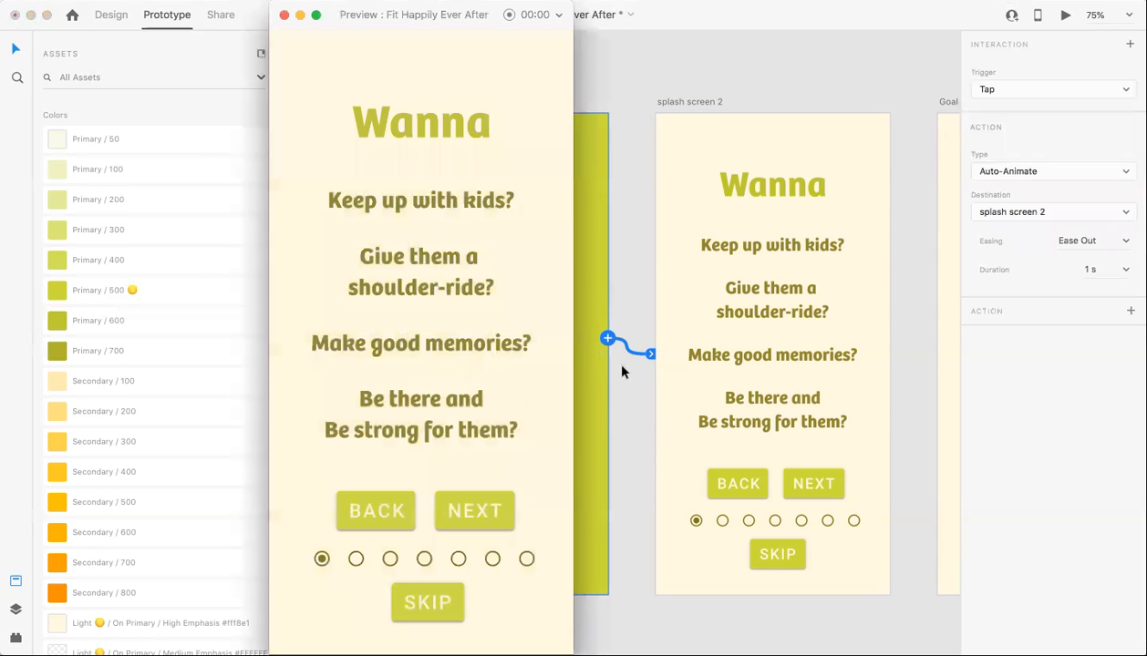
click(284, 16)
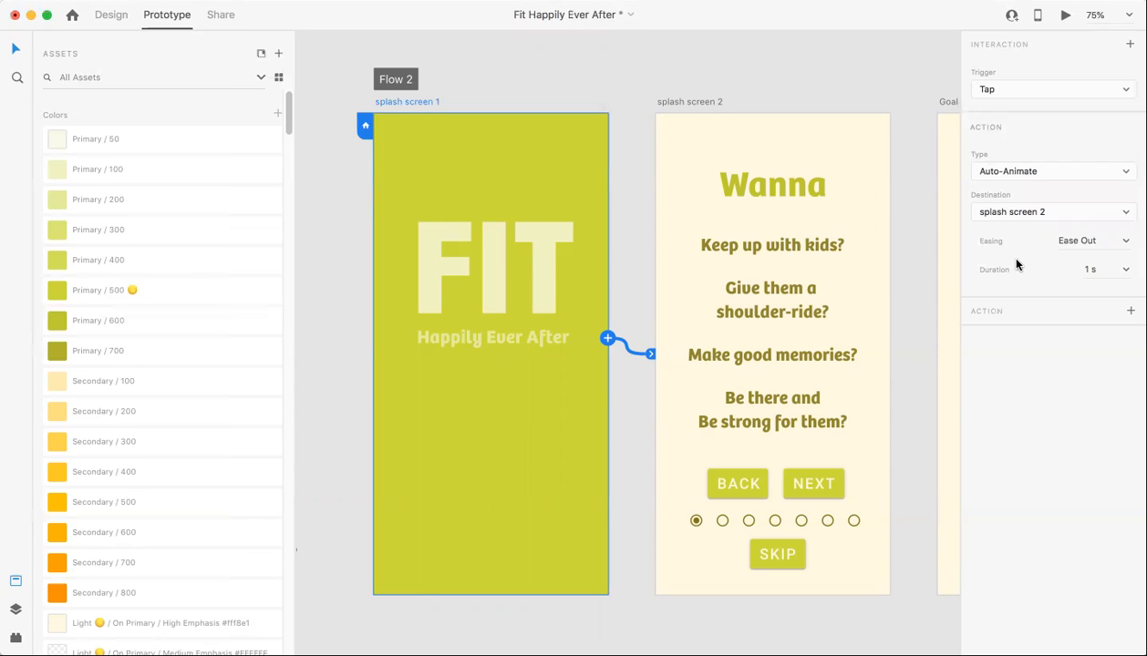
- Set the splash screen 1 transition's duration to 0.2 s and its trigger to Time
click(1124, 242)
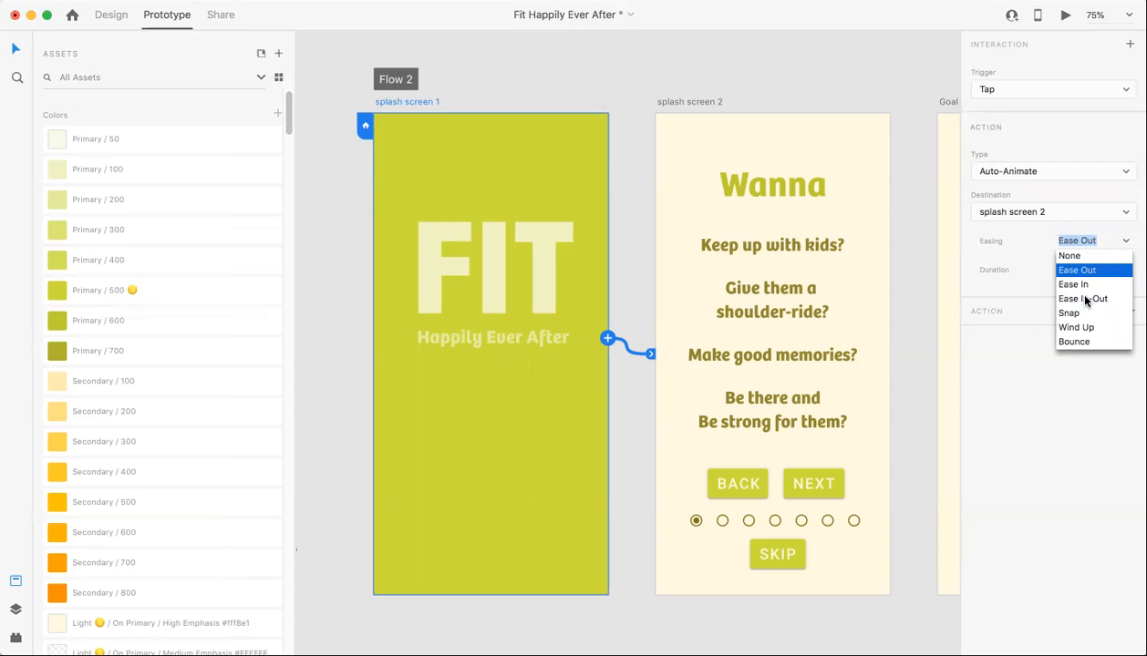
click(1034, 259)
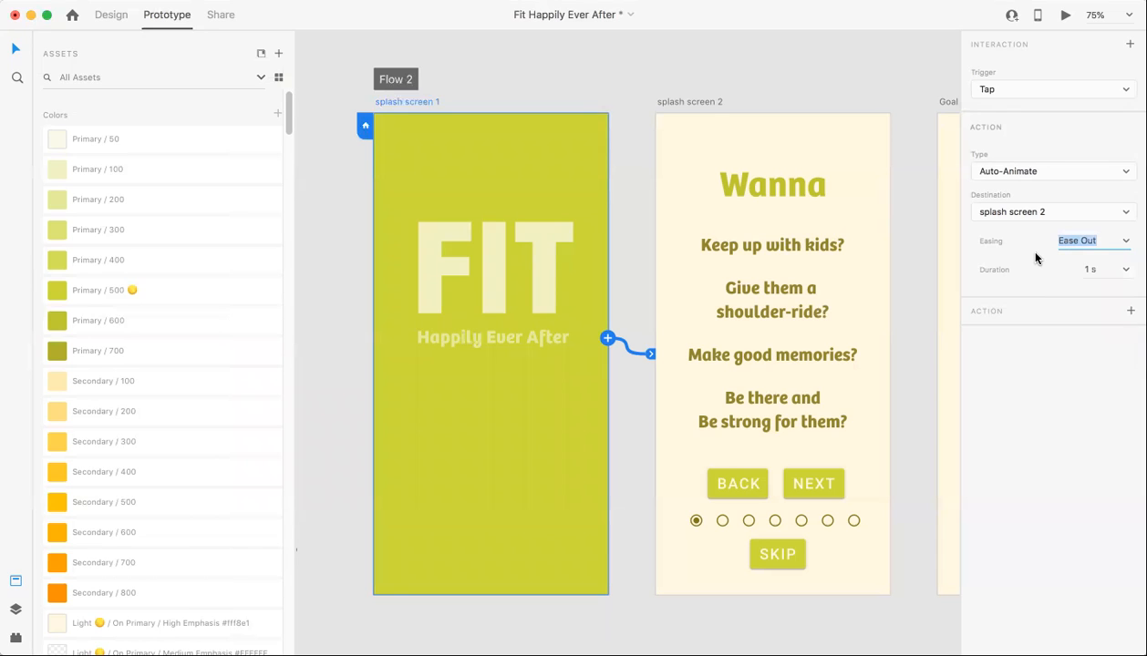
click(1125, 272)
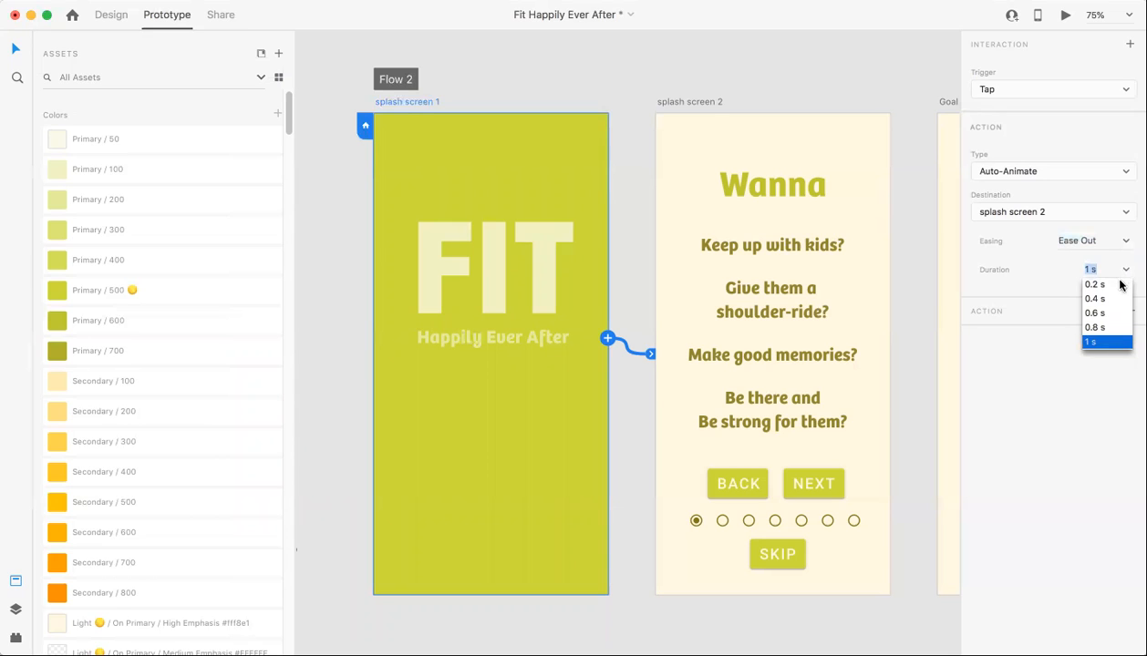
click(1095, 285)
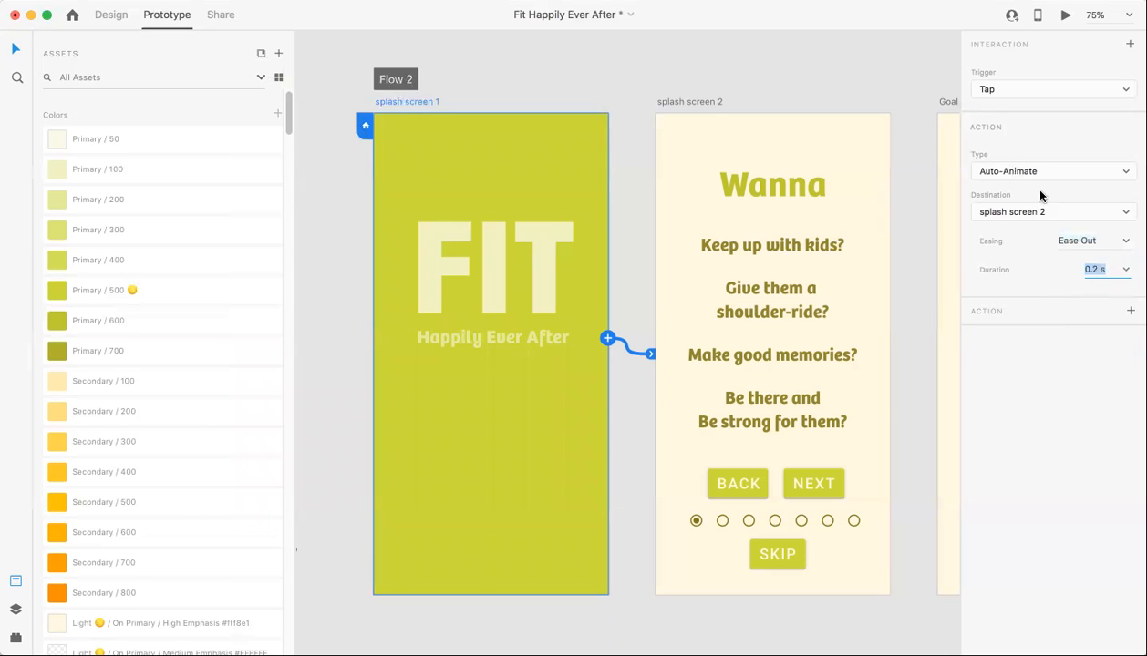
click(1004, 92)
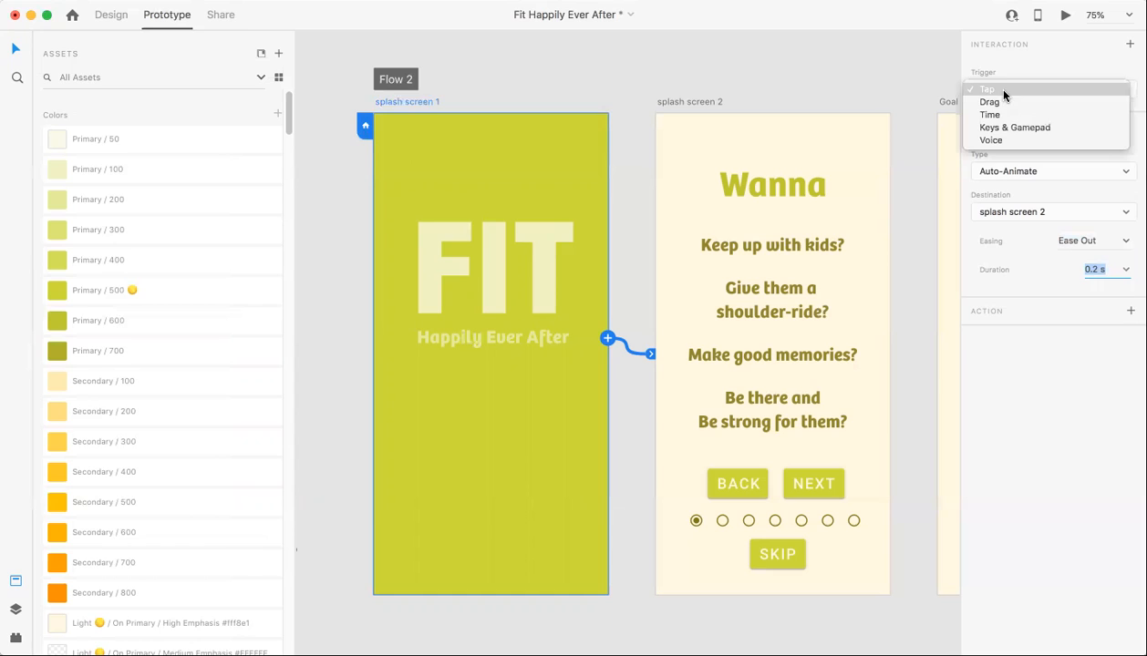
click(1003, 111)
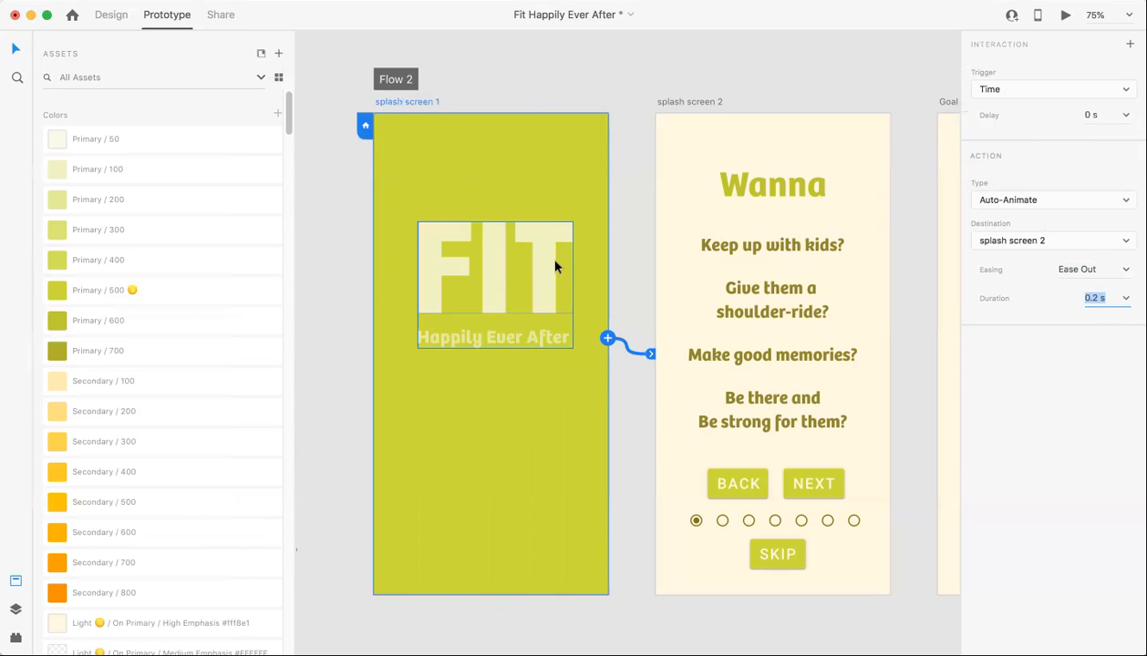
click(522, 119)
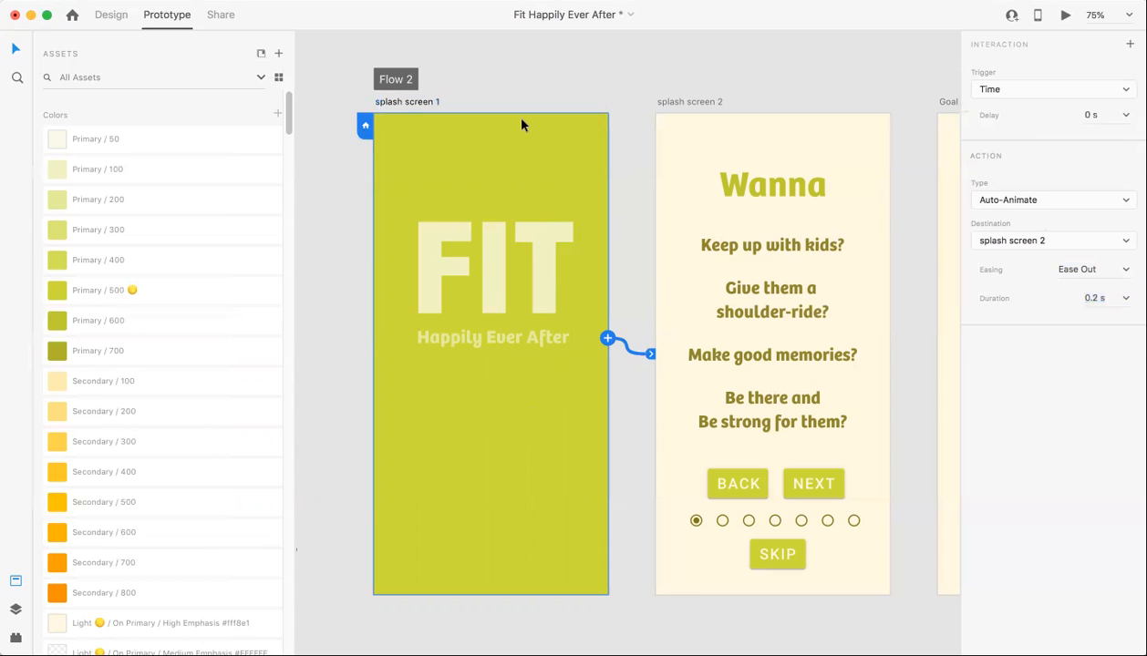
click(608, 341)
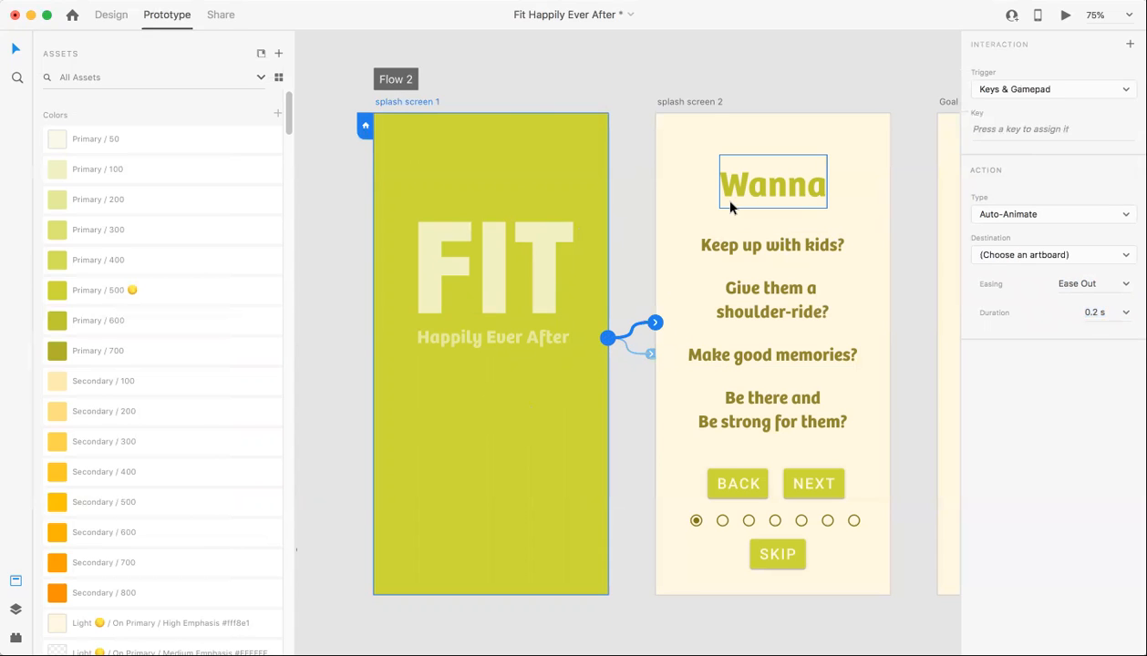
key(super+z)
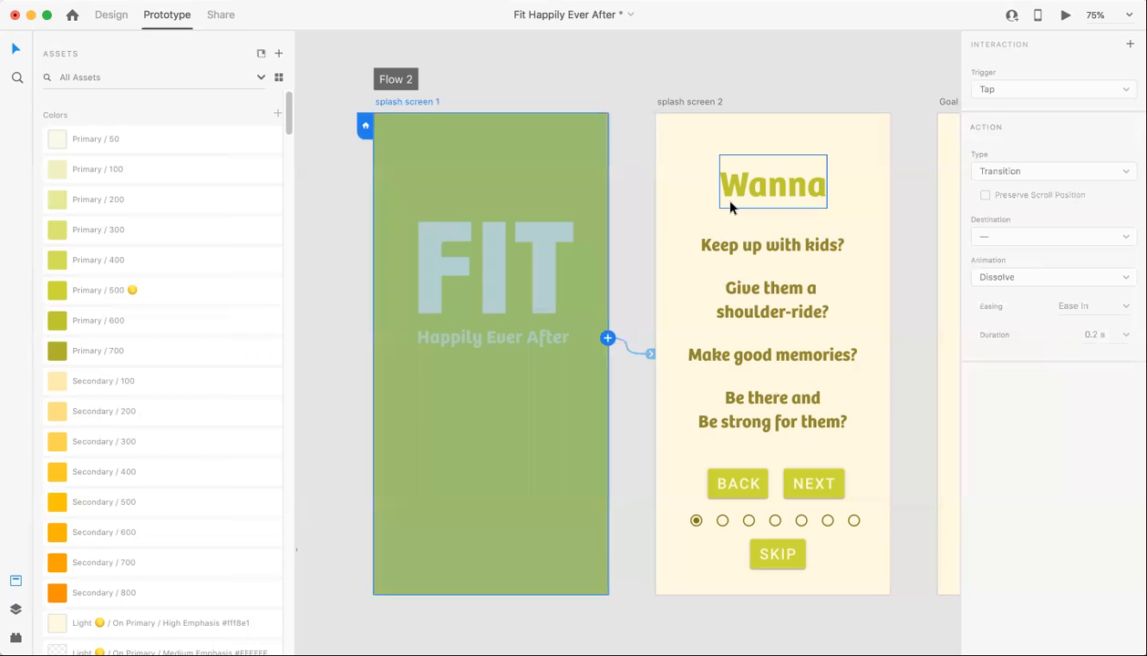
key(Delete)
key(super+z)
drag(645, 354, 650, 354)
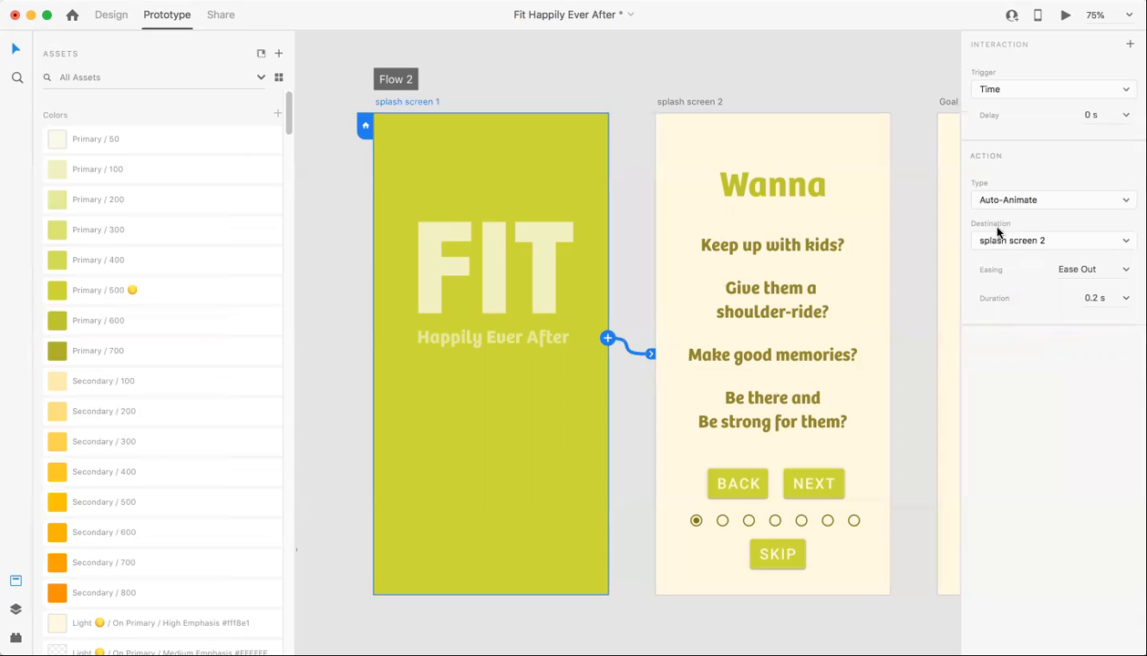
- Remove the connection from splash screen 1 to splash screen 2
drag(652, 354, 540, 350)
drag(560, 306, 685, 261)
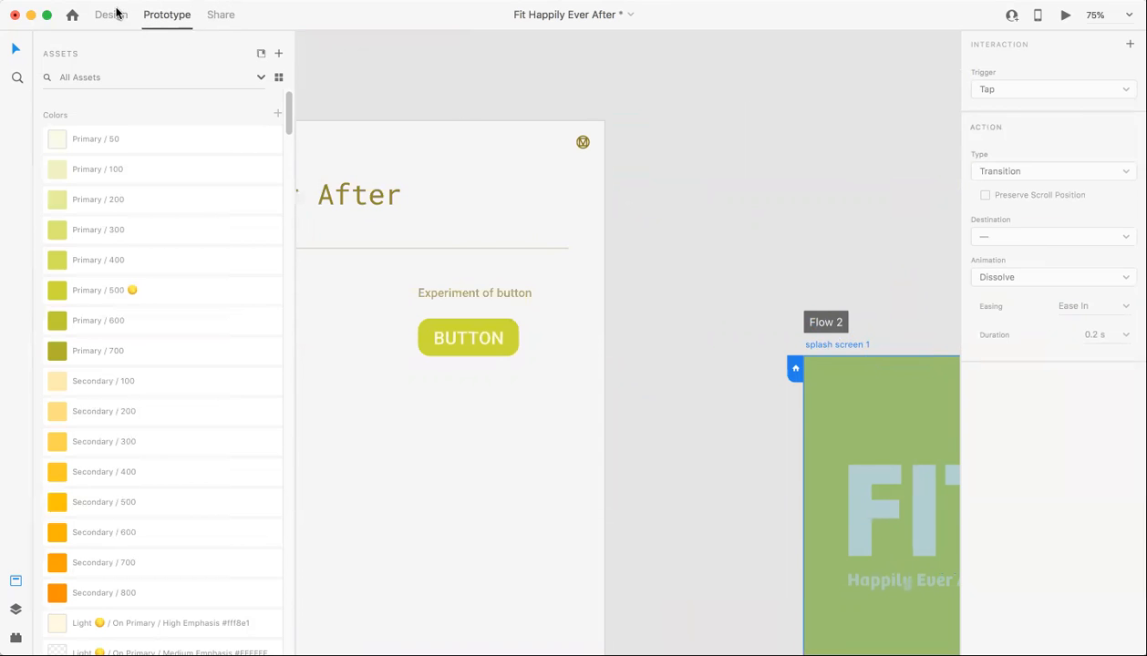
drag(868, 445, 472, 174)
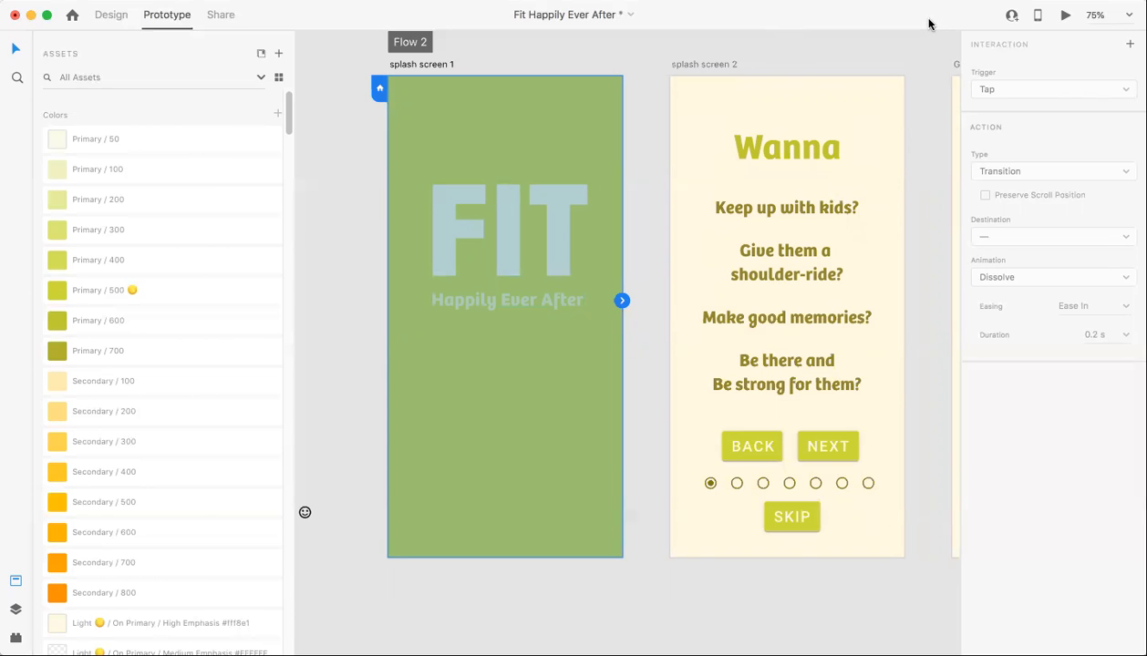
- Add an interaction to splash screen 1 with a Time trigger and a 1 s delay
click(1130, 44)
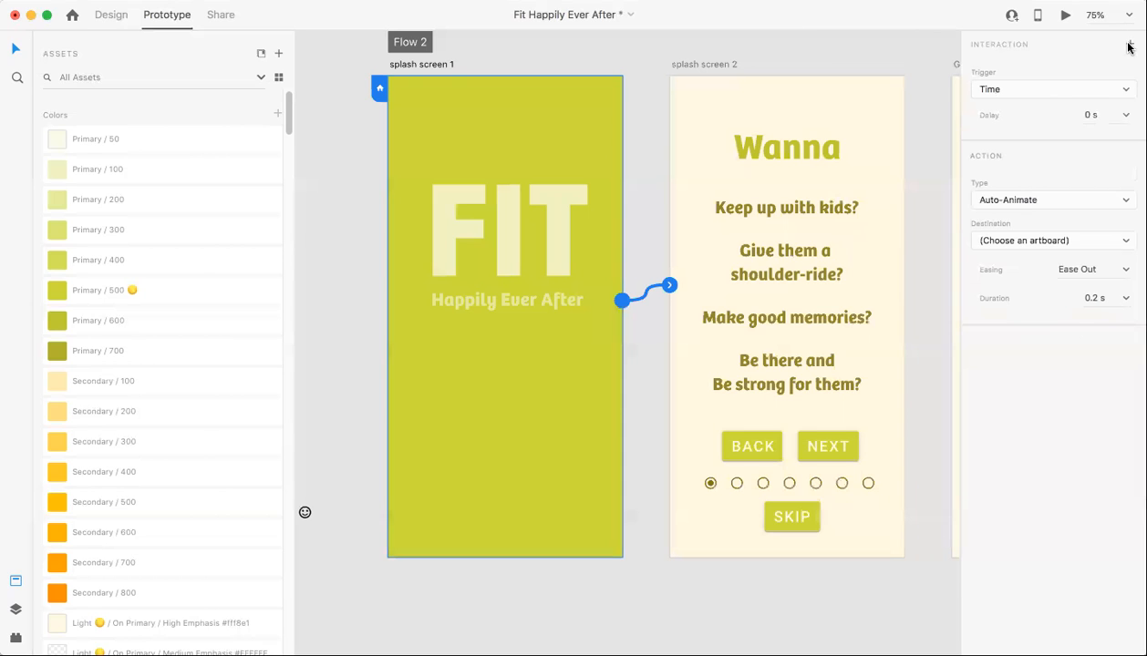
click(997, 89)
click(999, 88)
click(1126, 116)
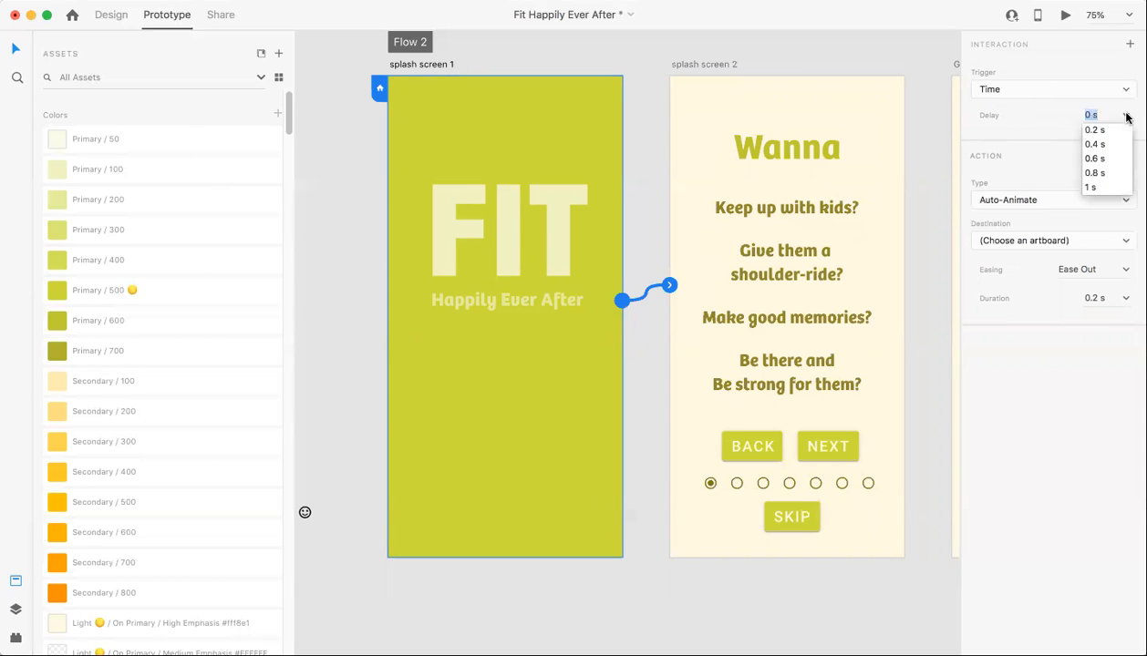
click(1092, 187)
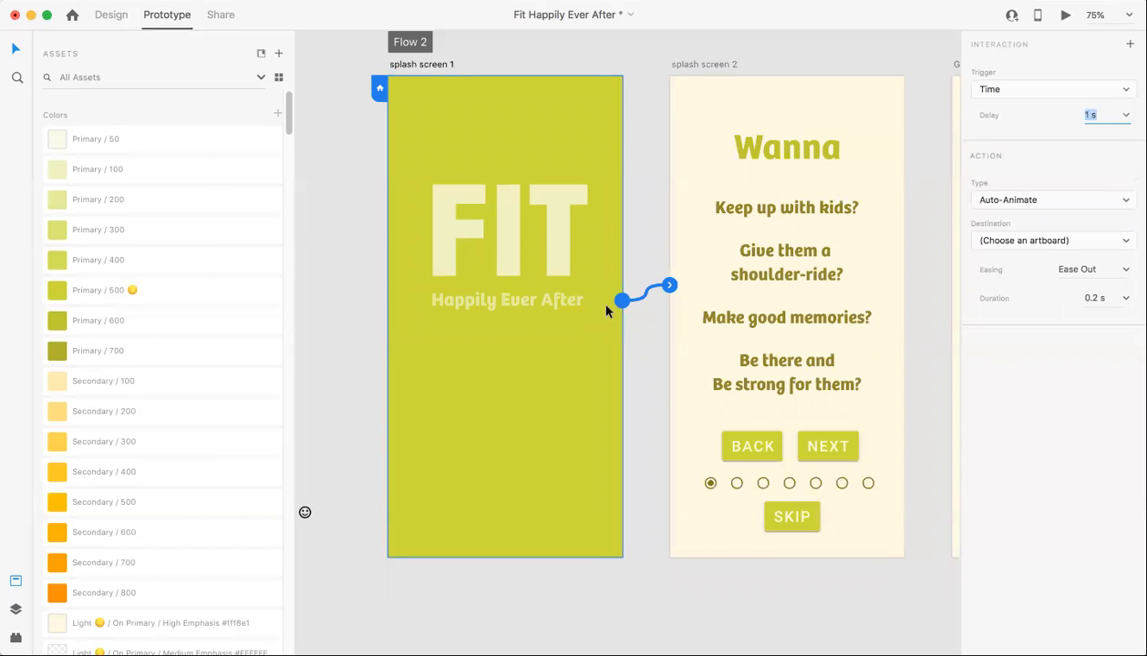
- Remove the unassigned connection from splash screen 1 and add the interaction to that artboard again
drag(669, 285, 663, 284)
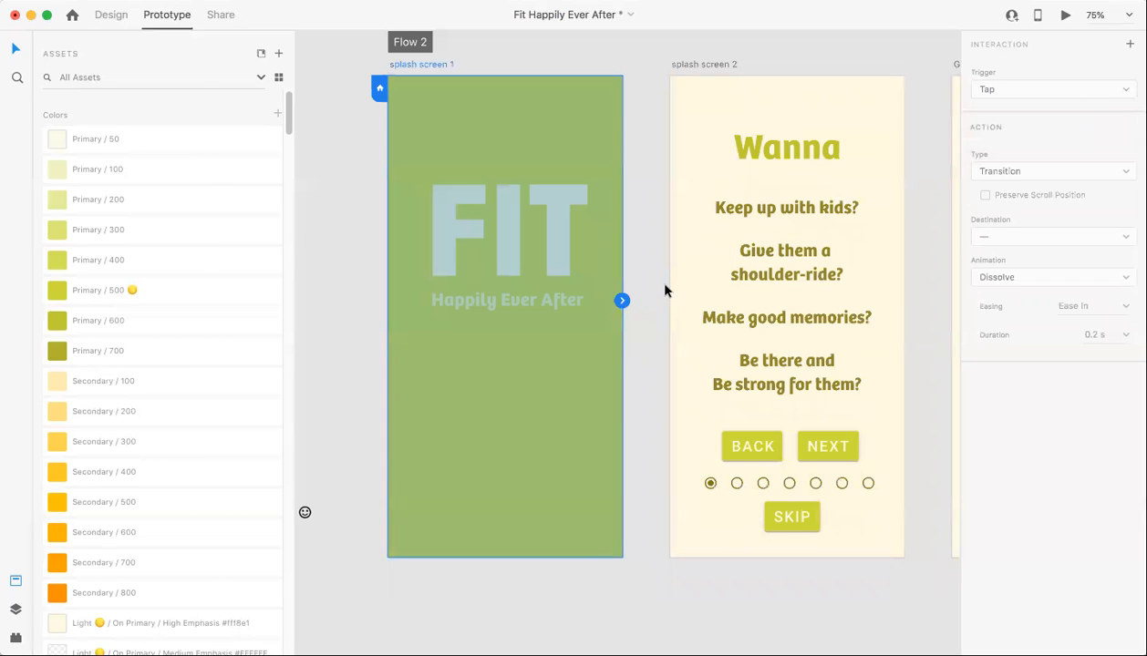
click(644, 160)
click(613, 315)
click(1130, 47)
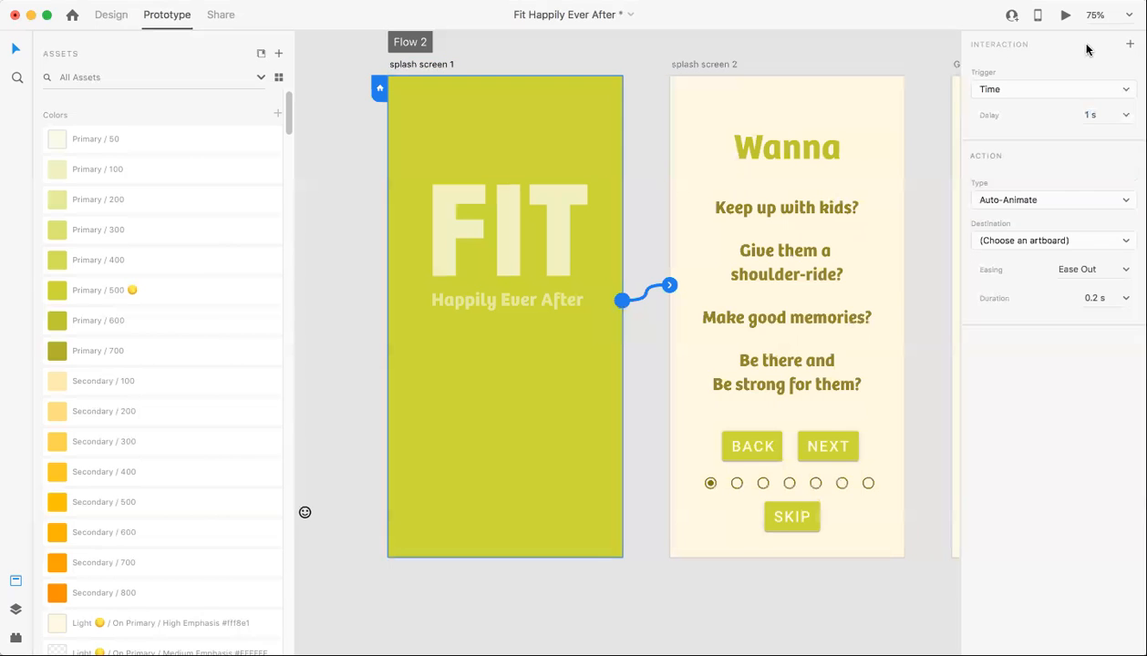
- Set the destination of the splash screen 1 interaction to the splash screen 2 artboard
click(1016, 241)
click(978, 232)
click(992, 241)
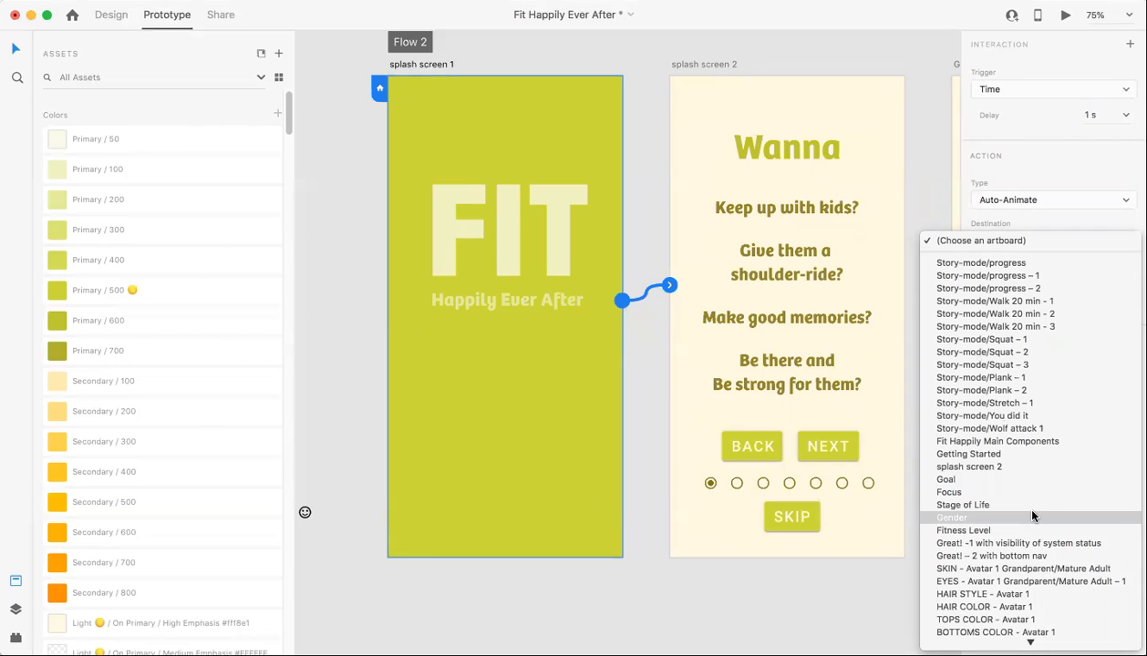
scroll(1033, 517, down, 2)
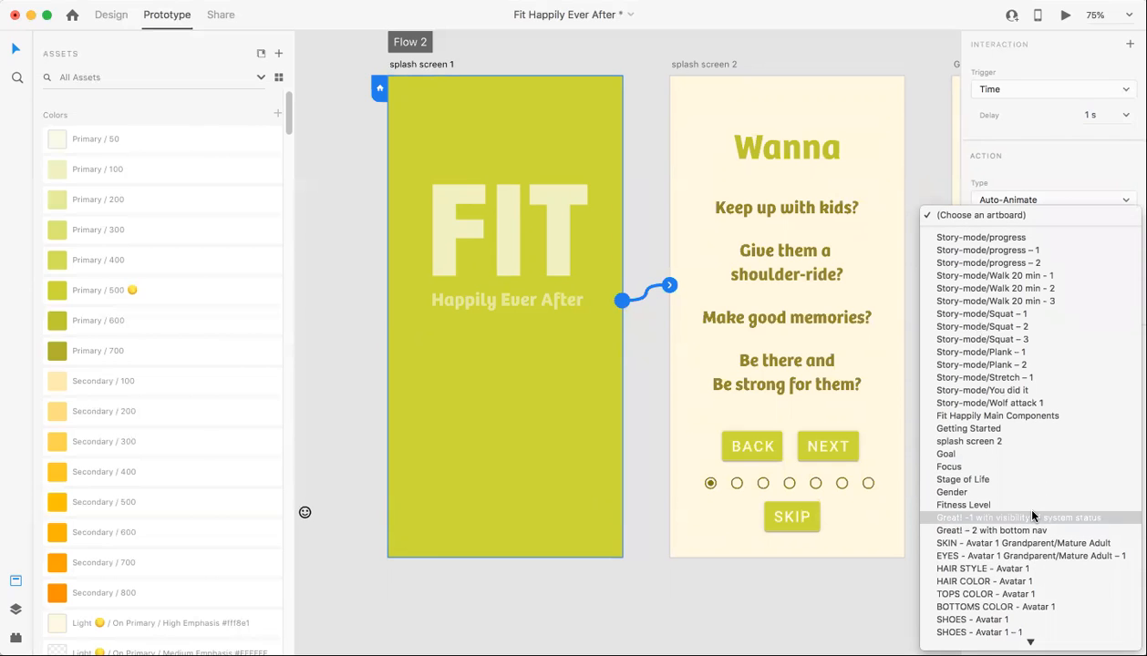
scroll(1029, 396, down, 3)
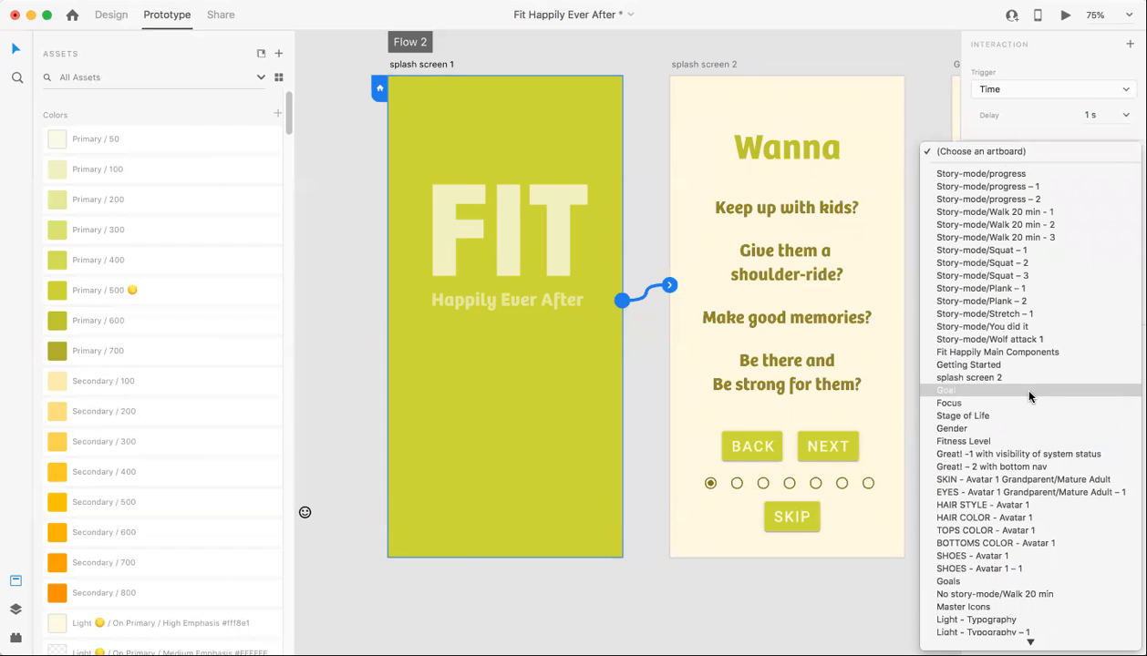
scroll(1029, 397, down, 10)
scroll(1029, 395, up, 5)
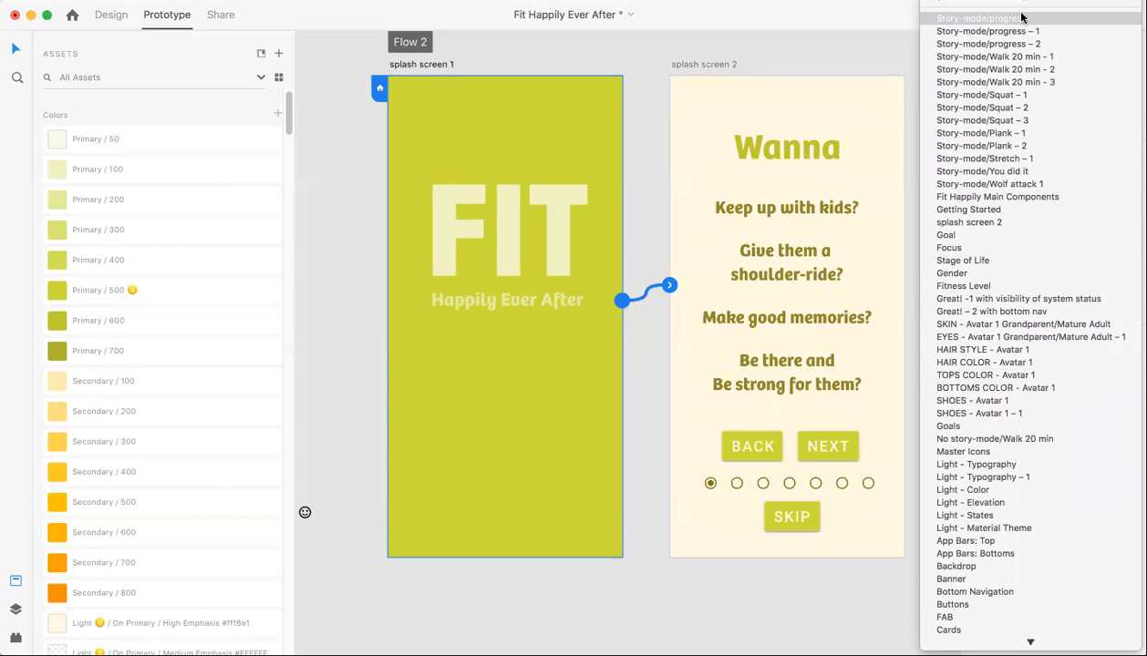
scroll(1025, 45, down, 1)
scroll(1025, 46, up, 1)
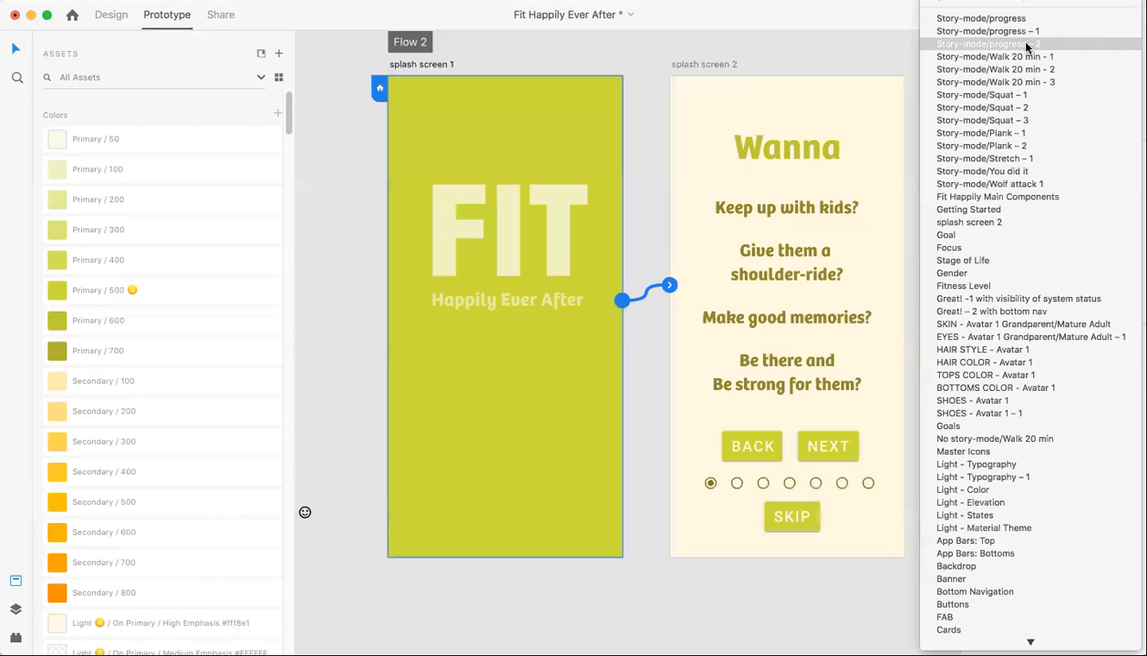
click(966, 222)
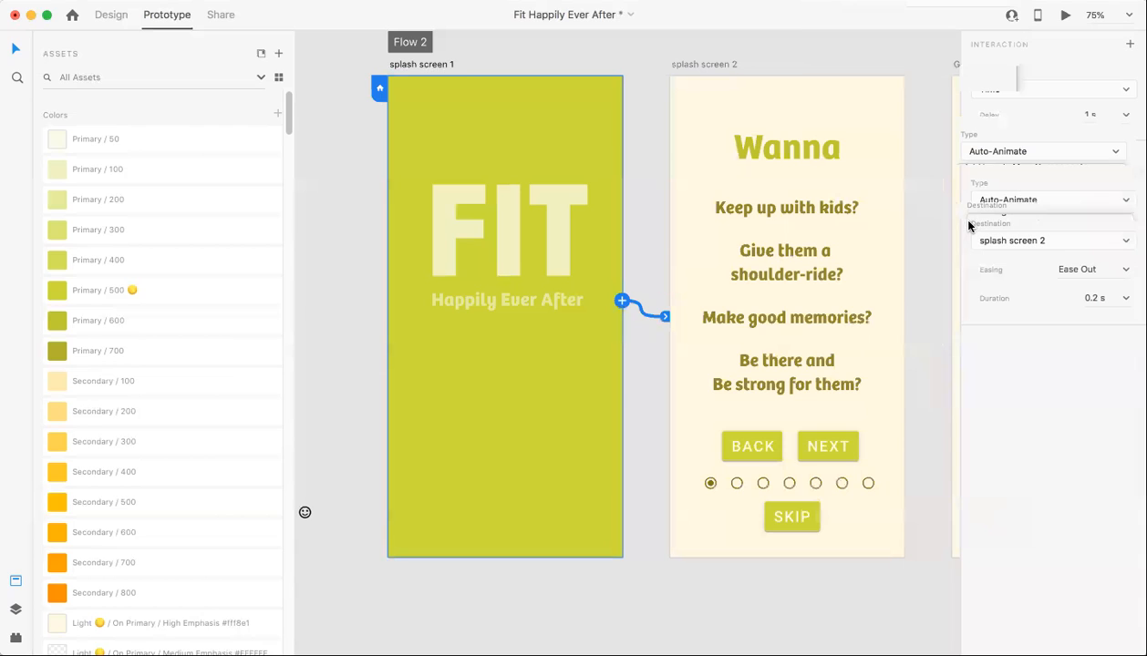